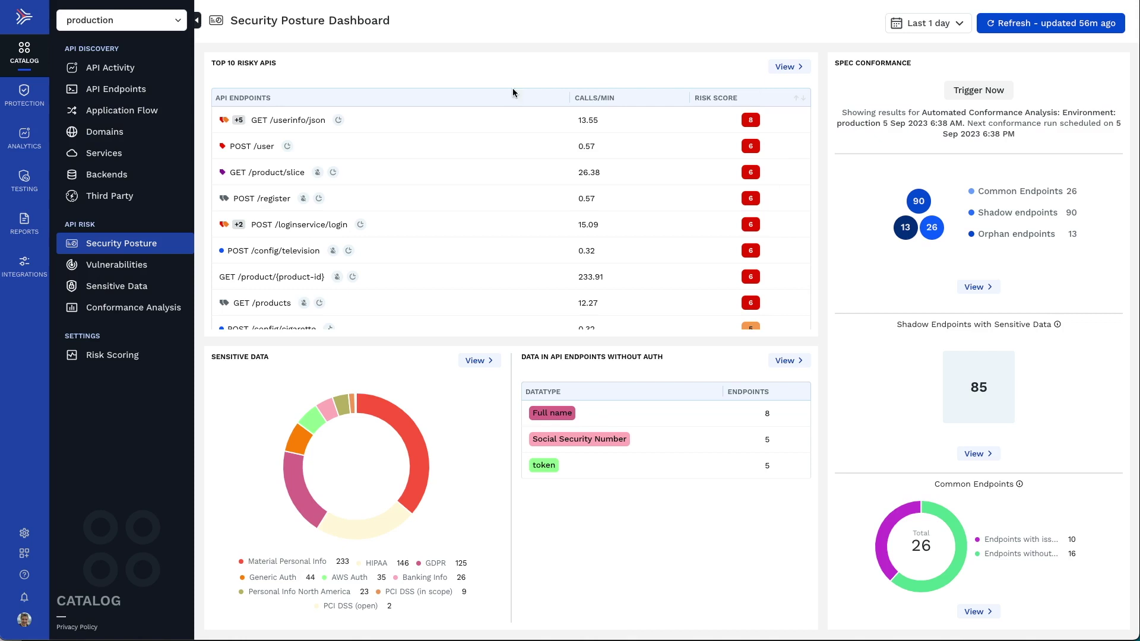
Inspect the top API's risk score badge and its contributing factors.
click(746, 120)
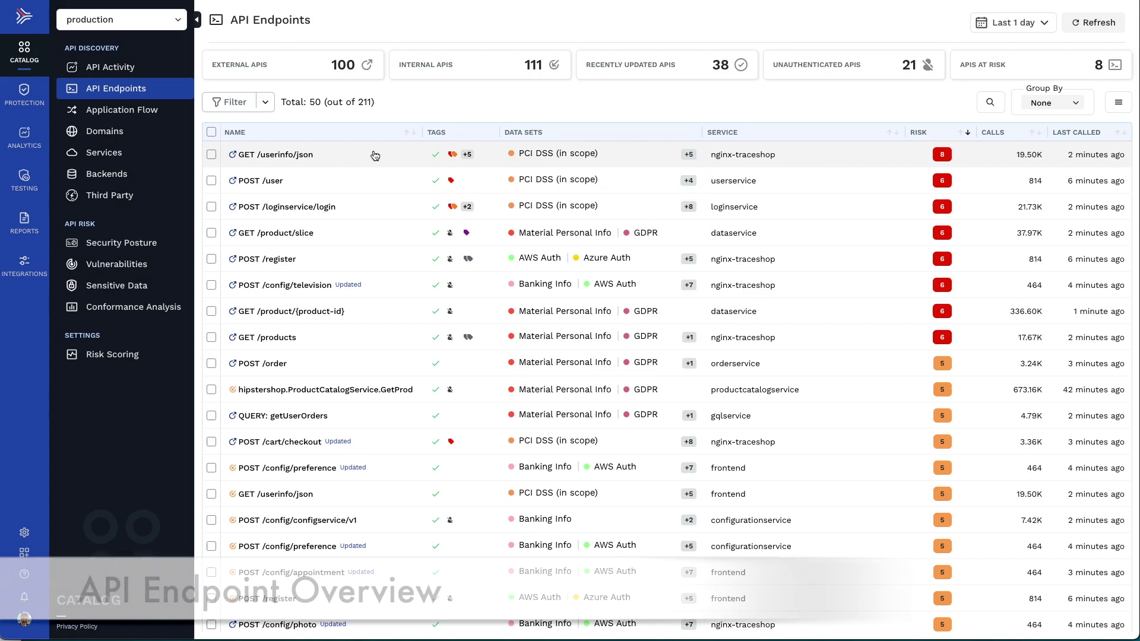
Open GET /userinfo/json, expand discovery, response-sensitivity and vulnerability contributors, and show all ownership details.
click(276, 154)
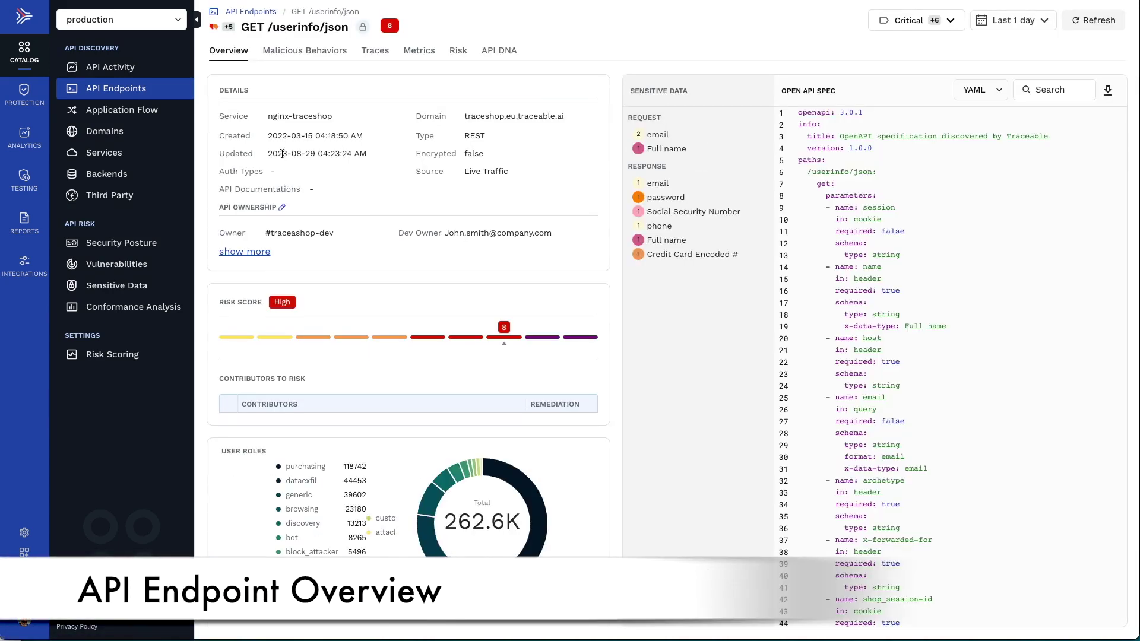
scroll(272, 309, down, 2)
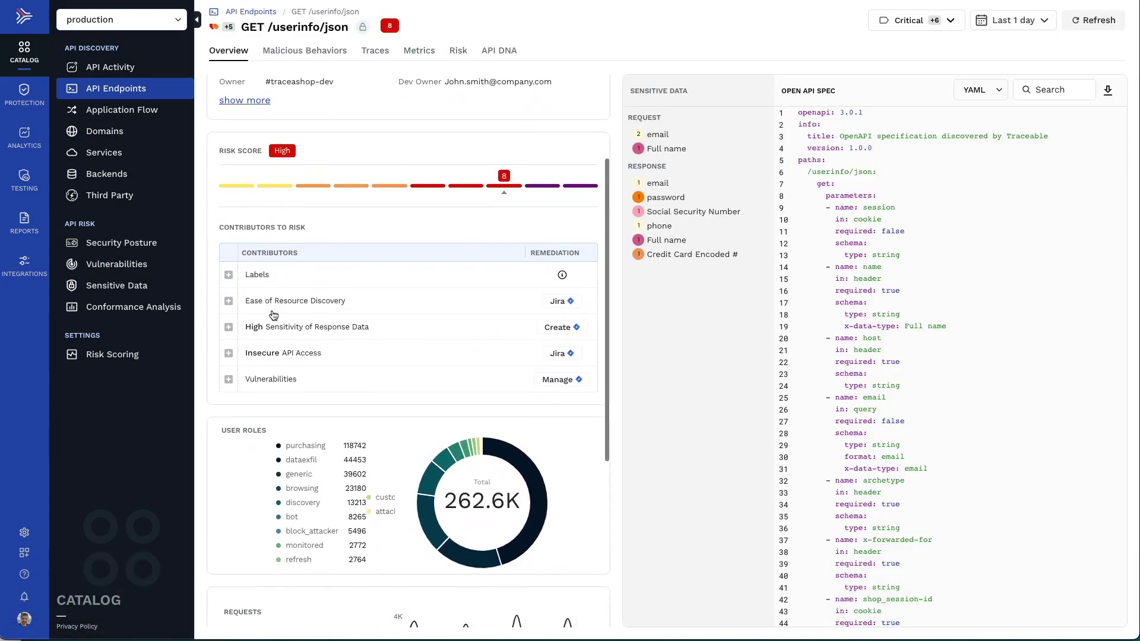
click(228, 300)
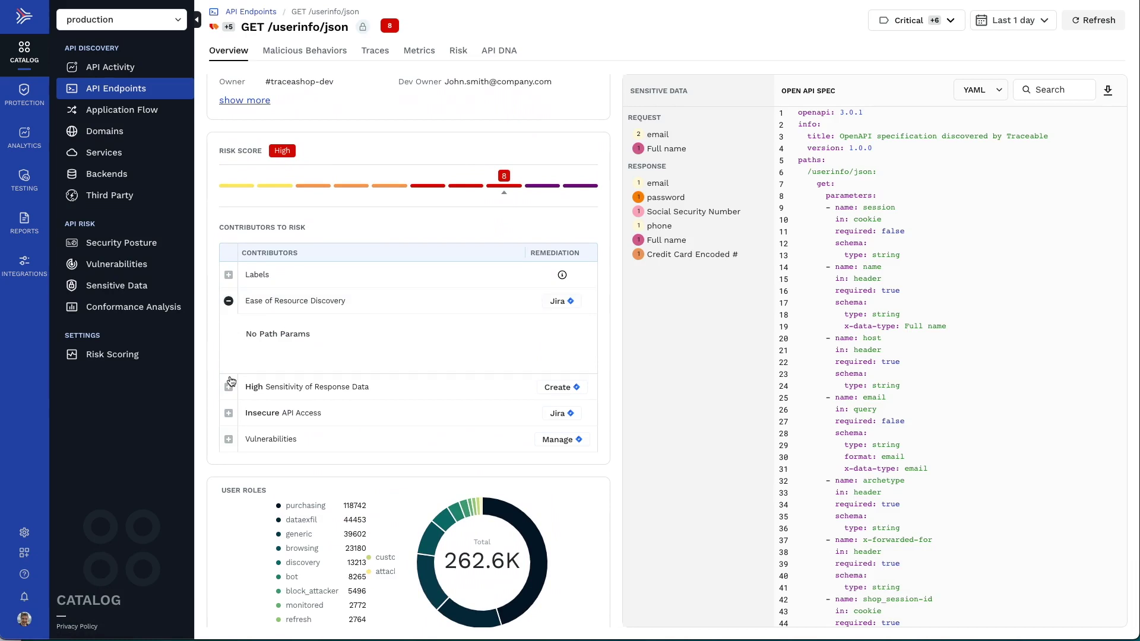
click(228, 387)
scroll(224, 487, down, 1)
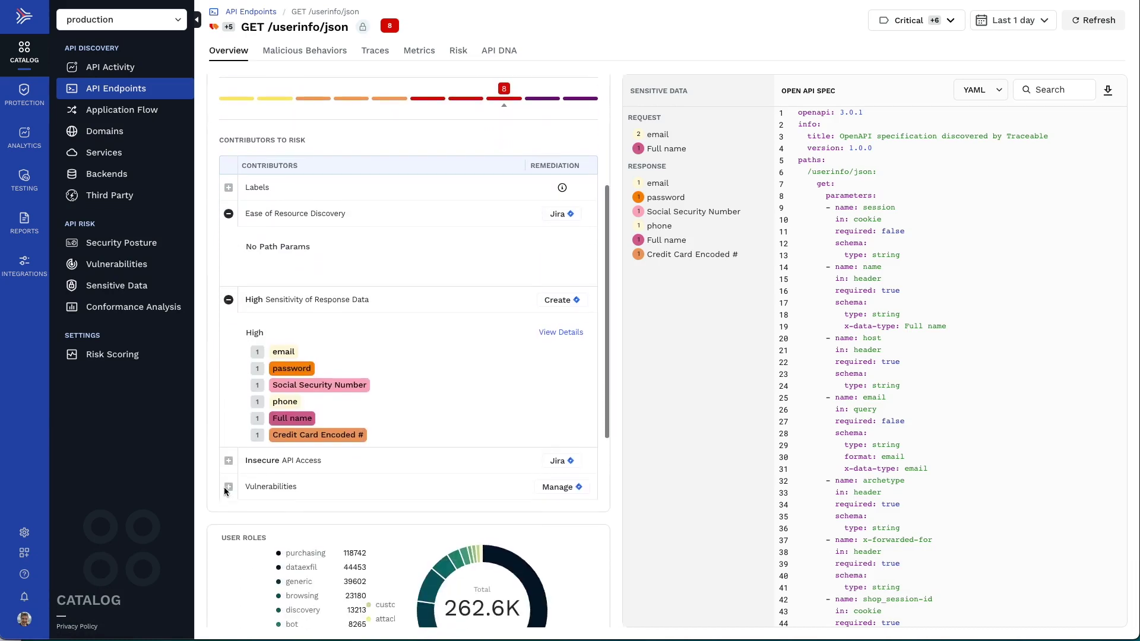
click(229, 487)
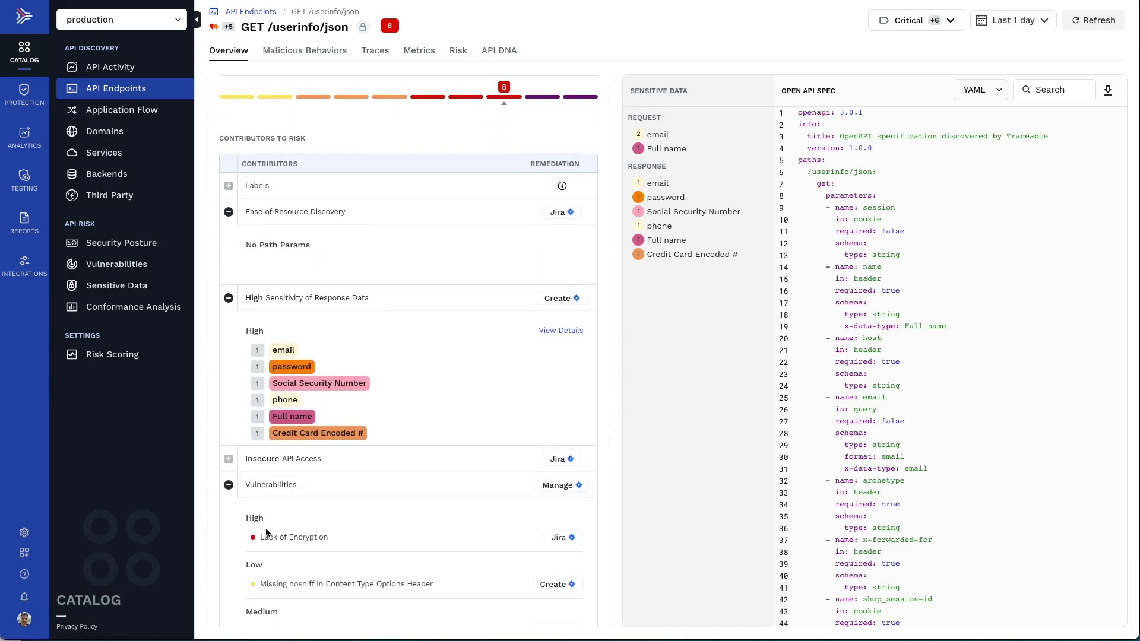
scroll(276, 400, up, 5)
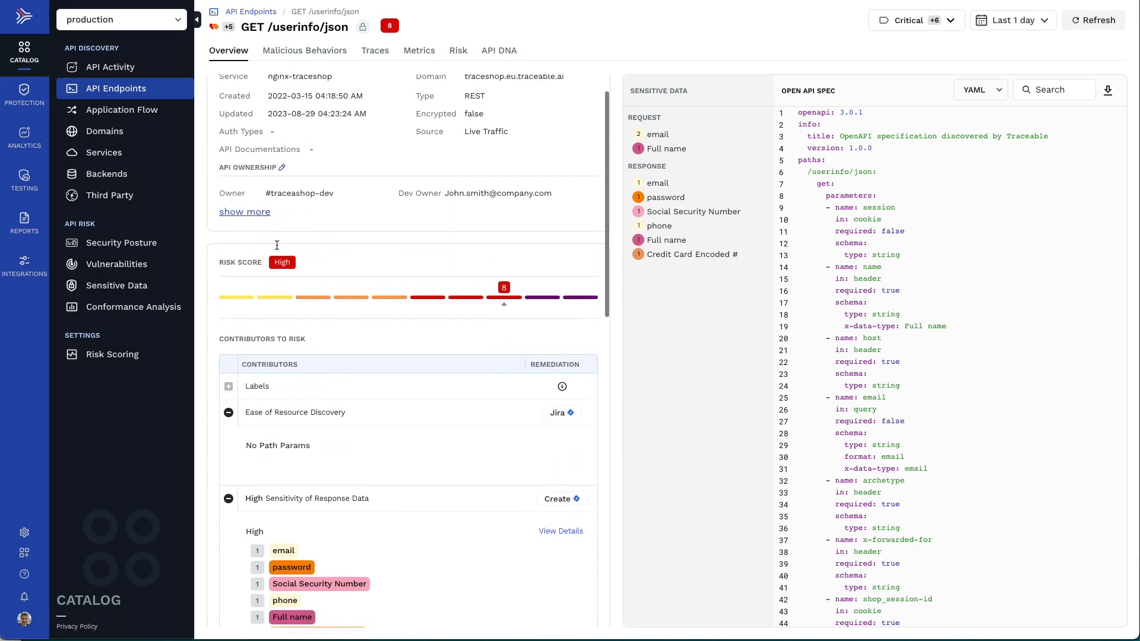
scroll(267, 241, up, 1)
click(261, 233)
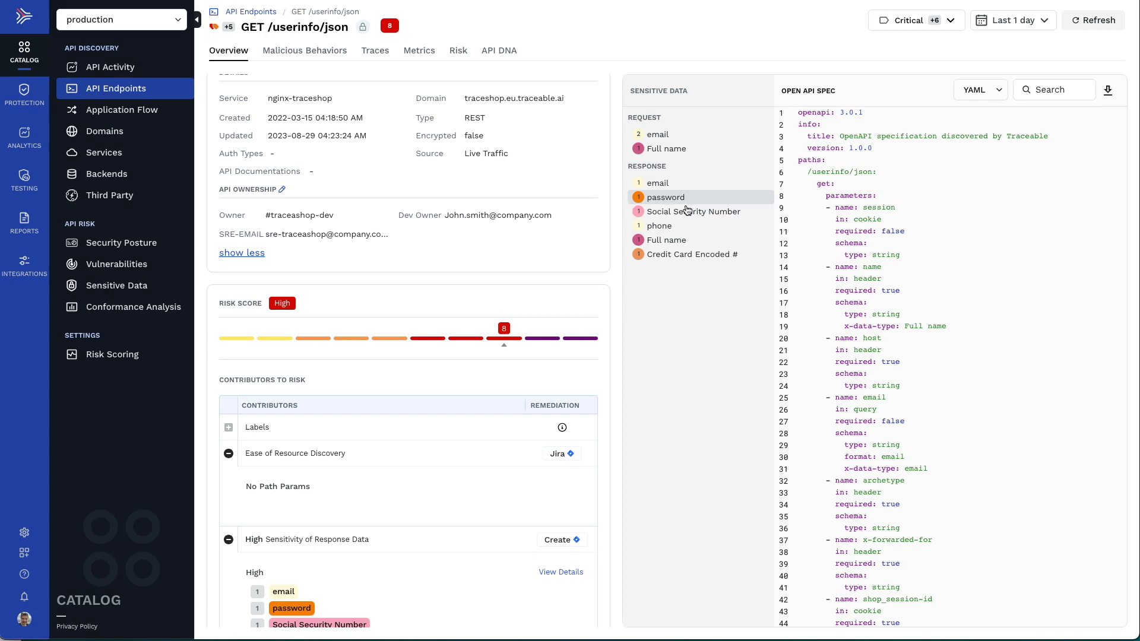
Locate Social Security Number and Credit Card Encoded # in the spec, then open the Sensitive Data catalog.
click(727, 214)
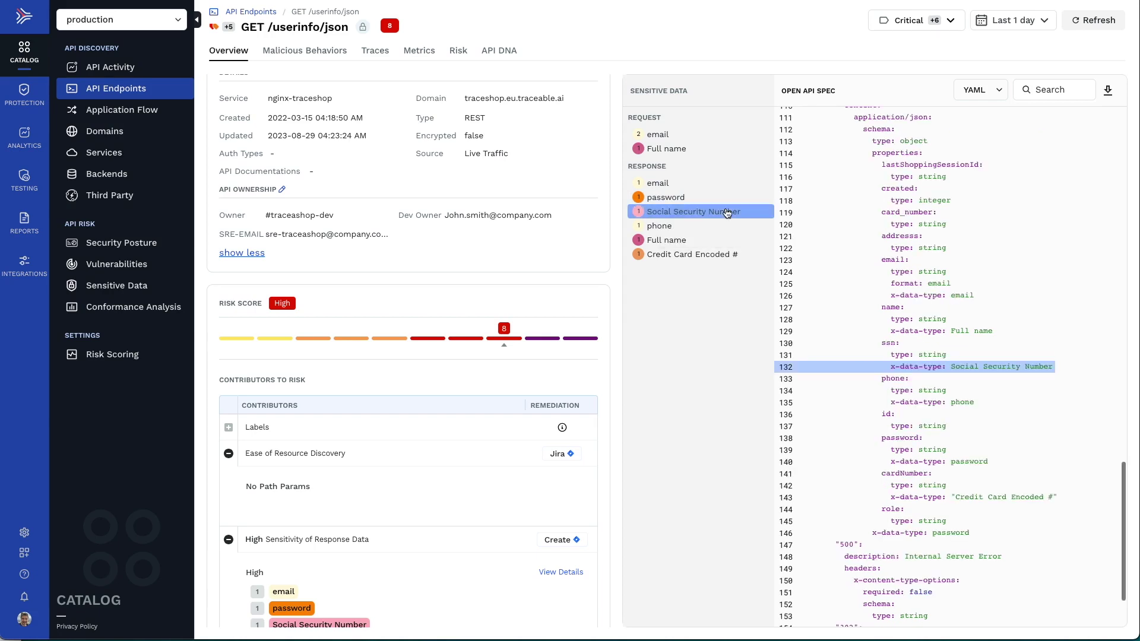
click(712, 257)
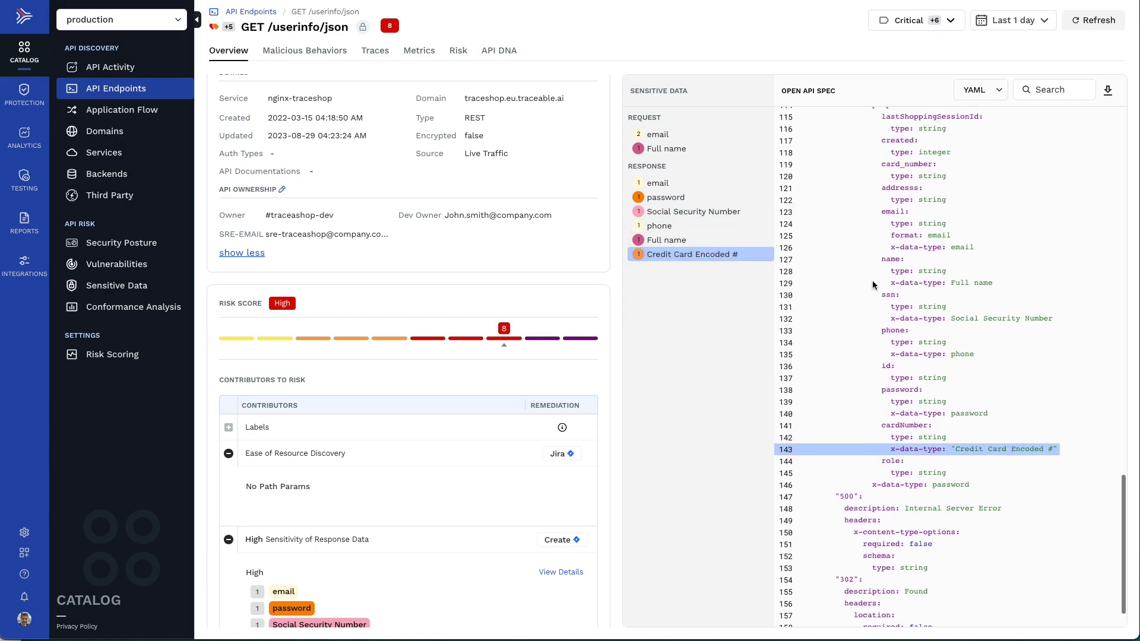
scroll(874, 283, up, 5)
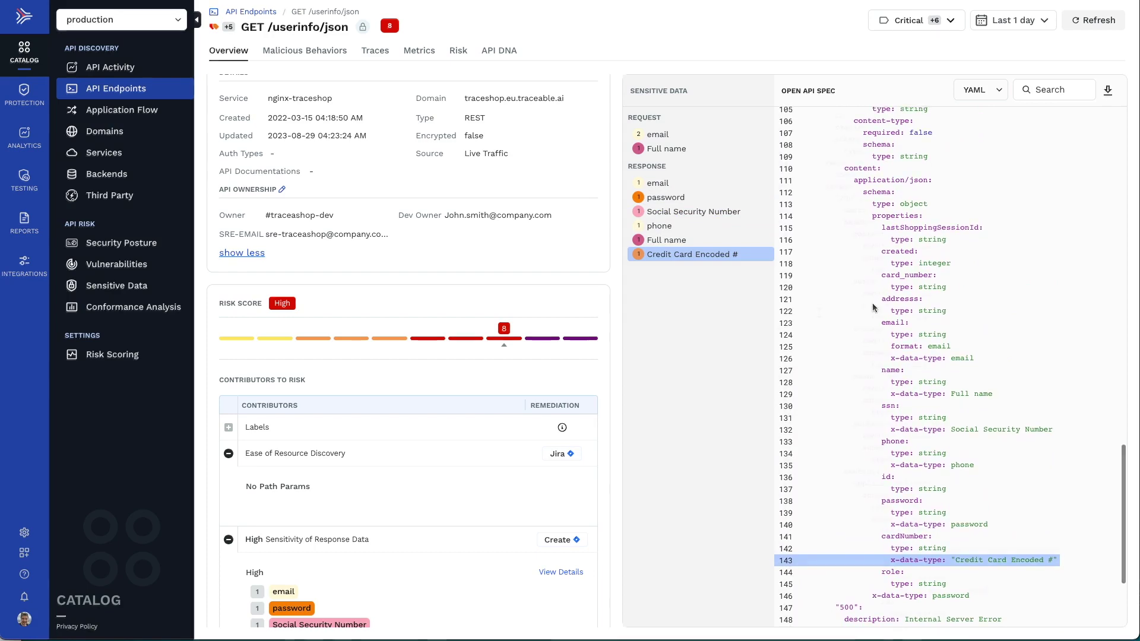
scroll(874, 284, up, 5)
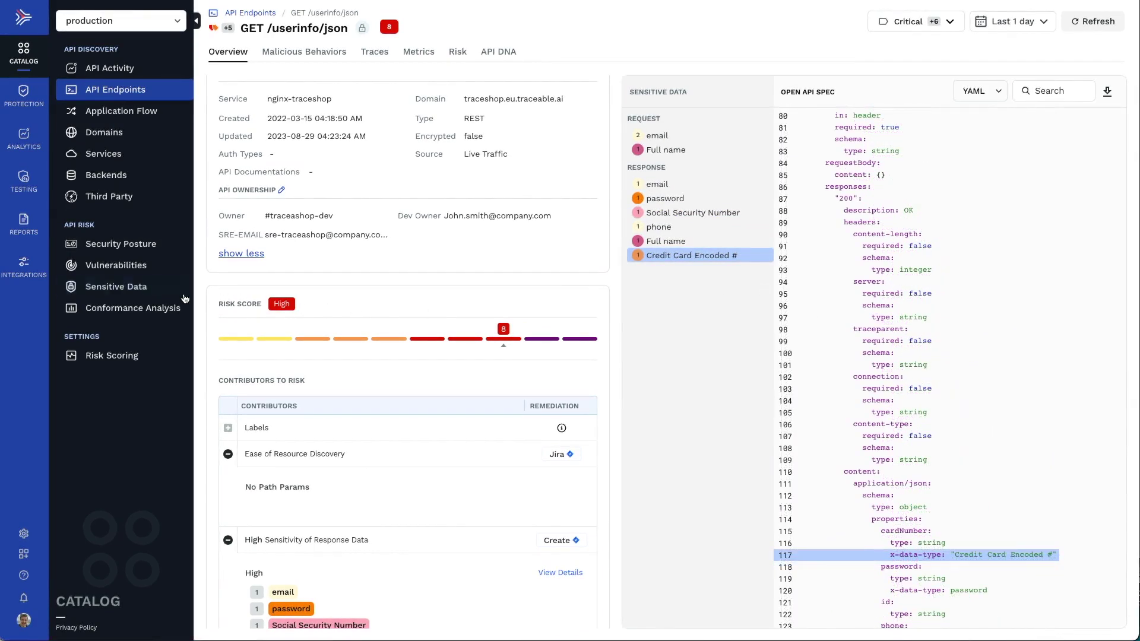
click(117, 285)
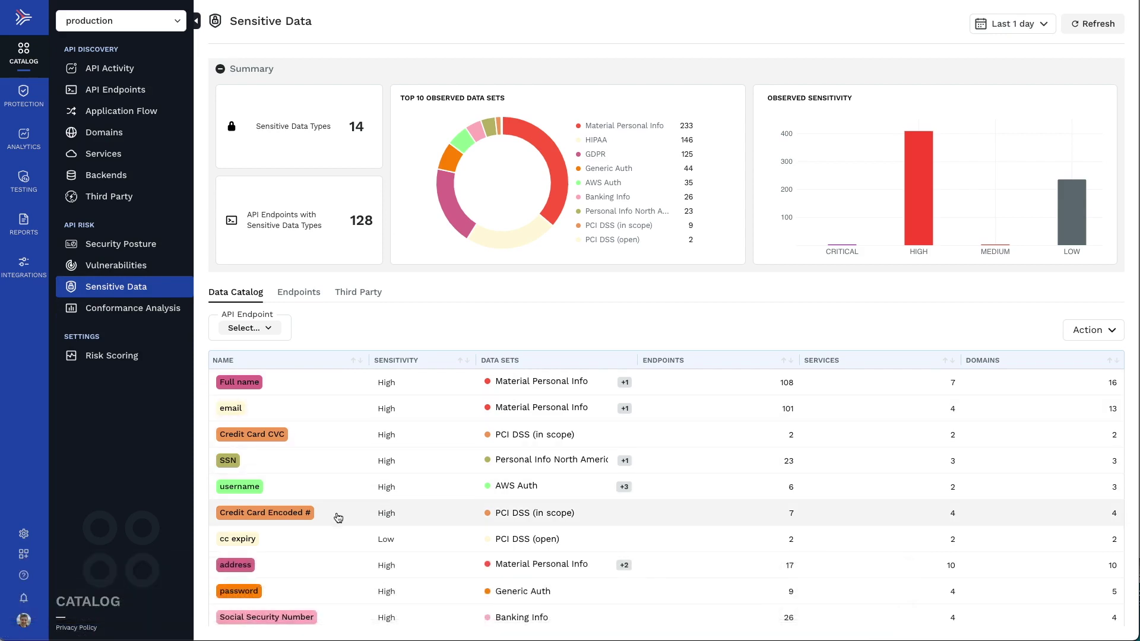
Show the seven endpoints exposing Credit Card Encoded #, sorted by risk descending.
click(788, 516)
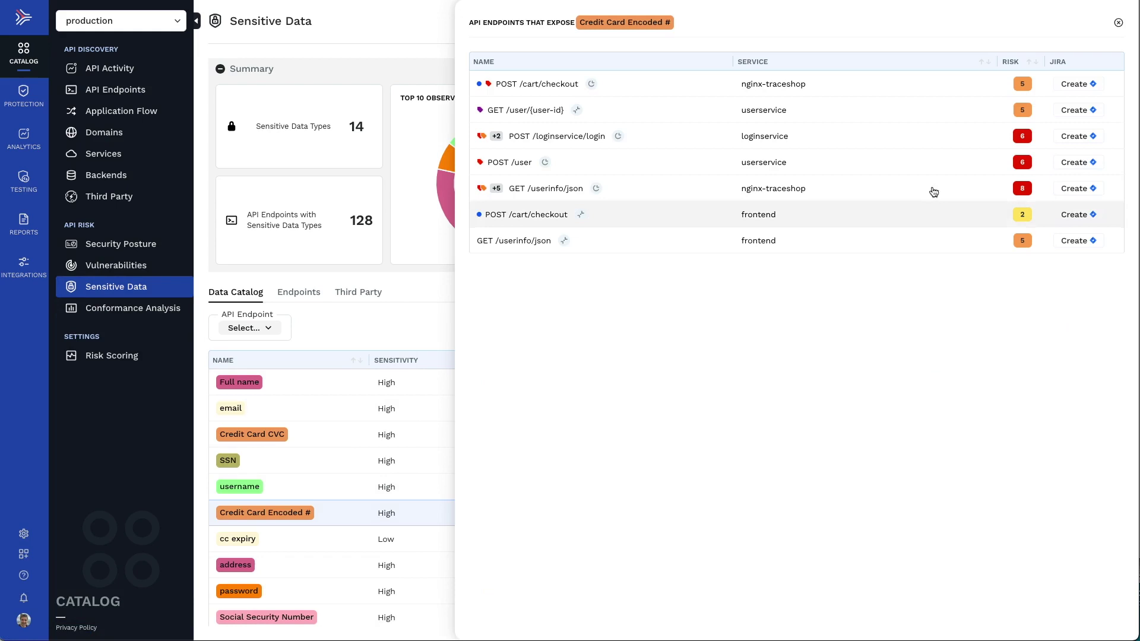
click(1030, 64)
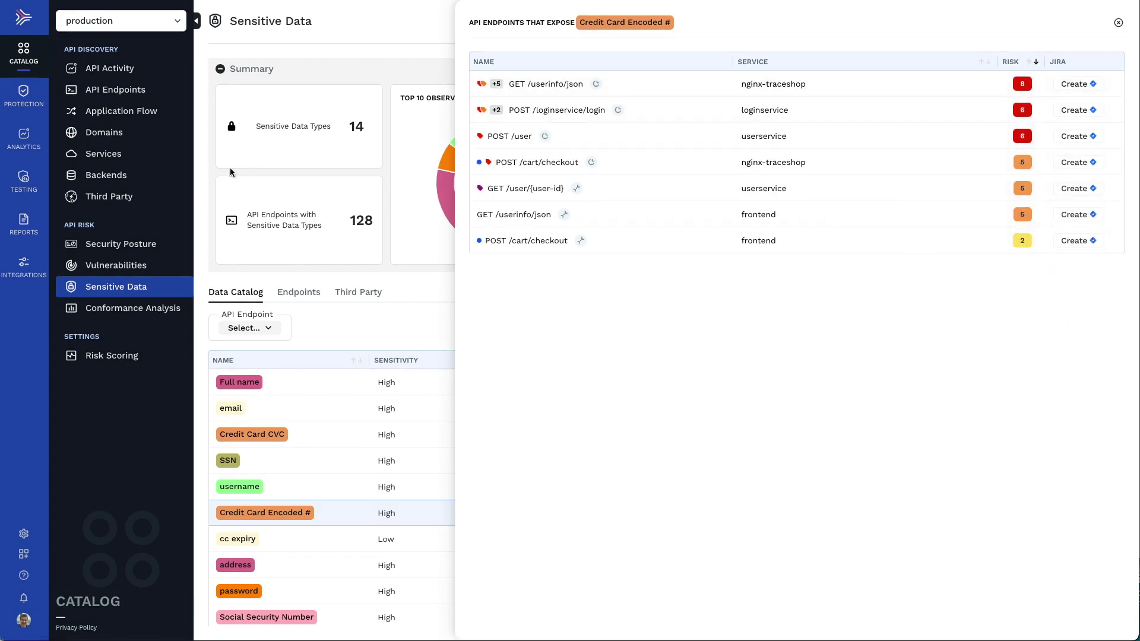
Open marketo.com's flow map from Third Party and show its endpoint details panel.
click(115, 198)
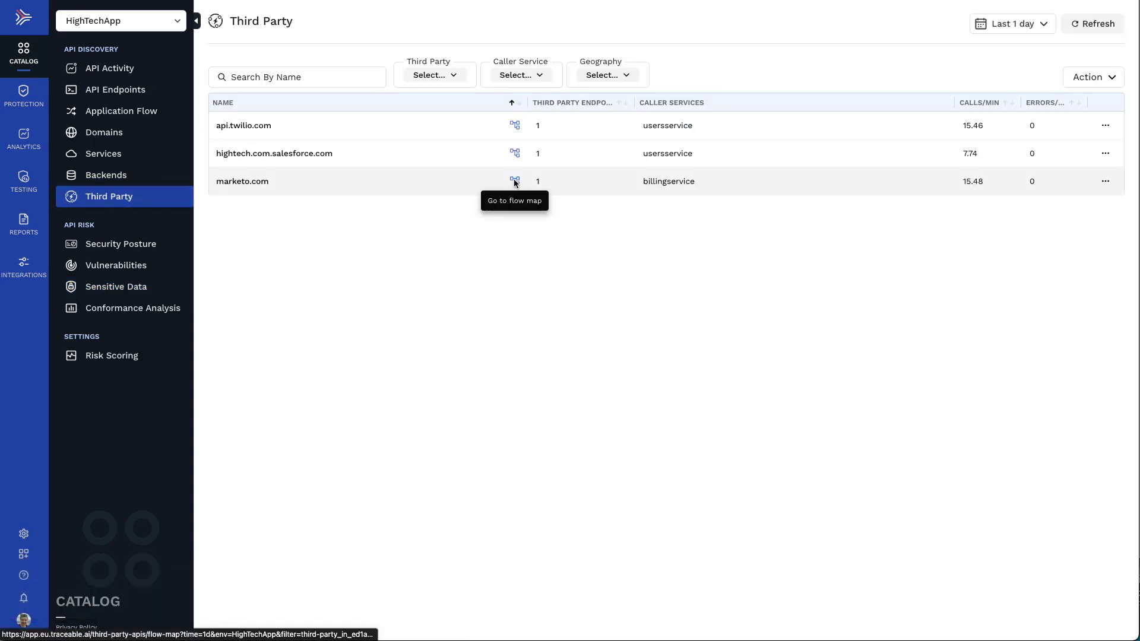
click(515, 180)
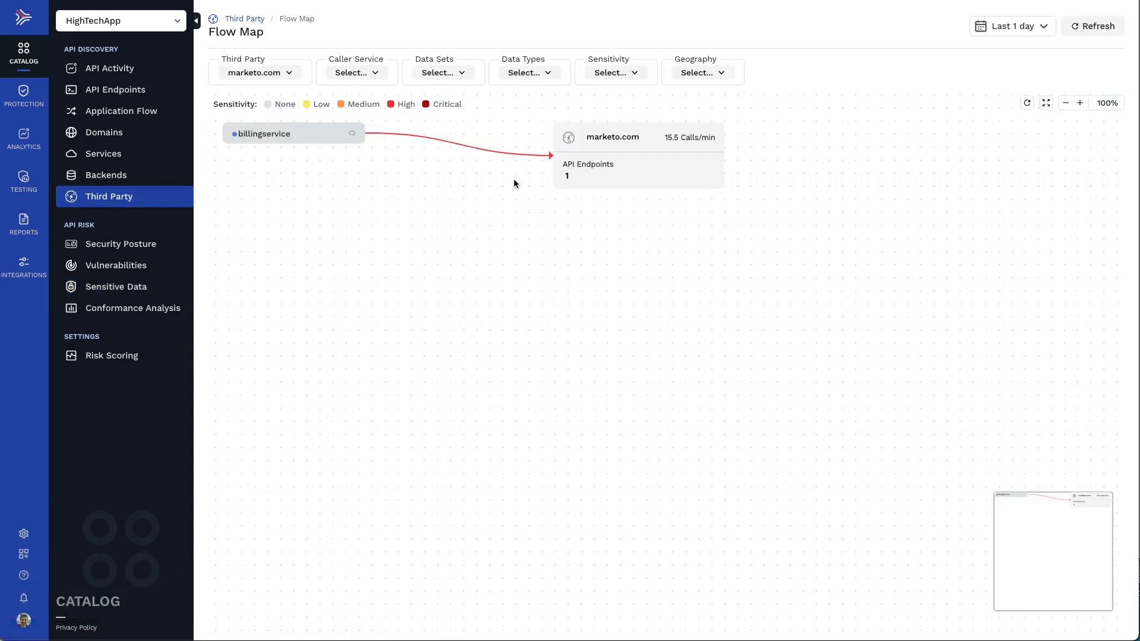
click(618, 147)
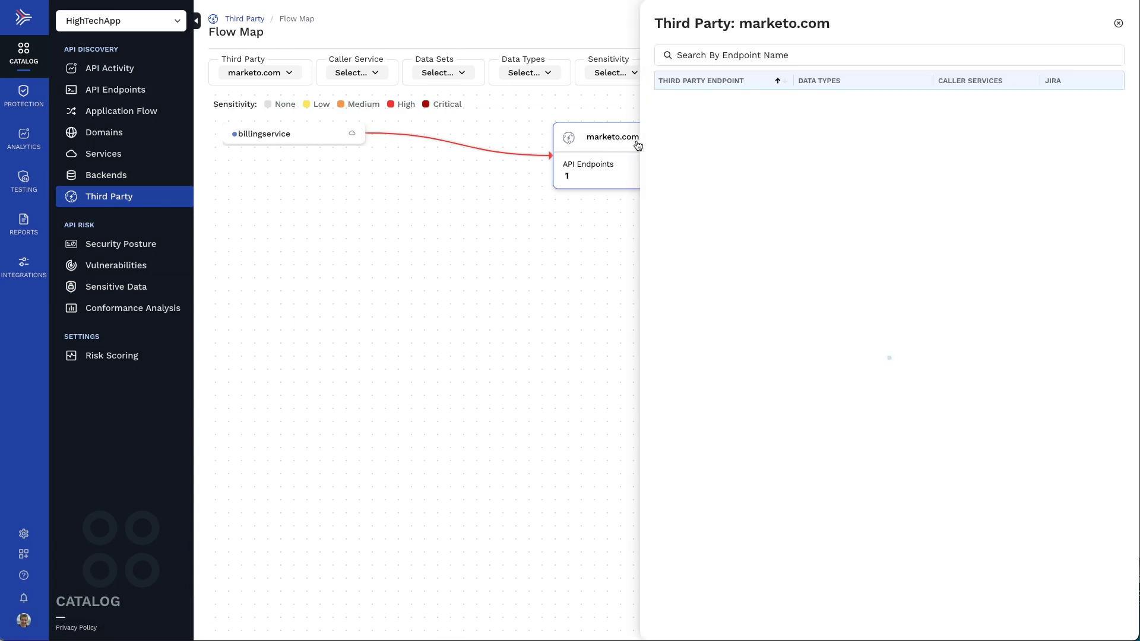